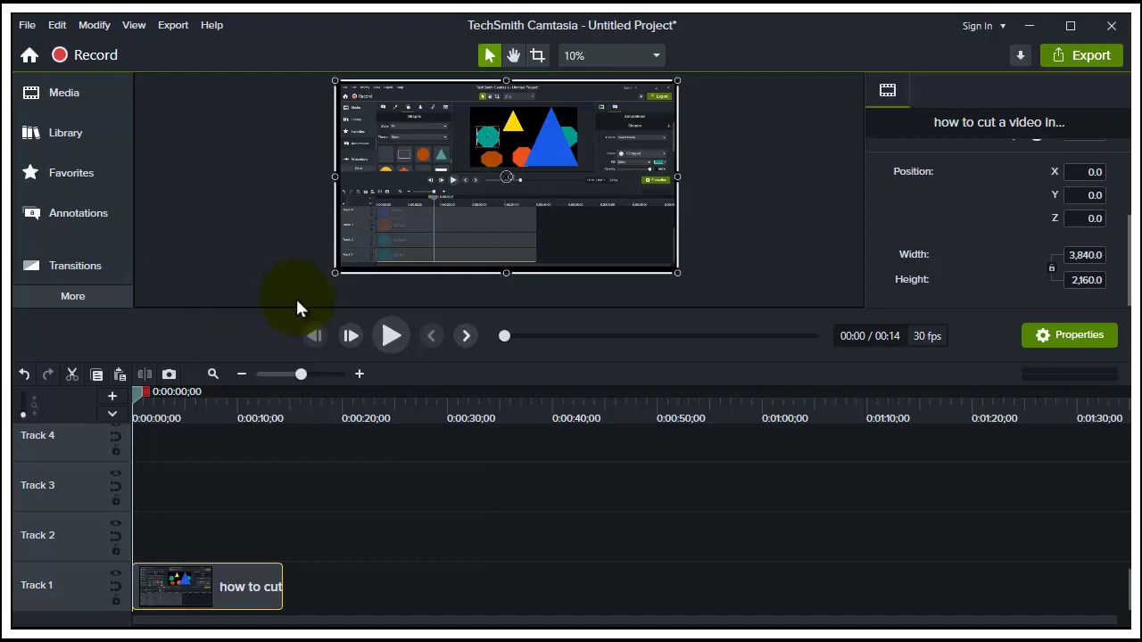
# Show the Media Bin containing the imported 'how to cut a video...' clip.
pyautogui.click(91, 95)
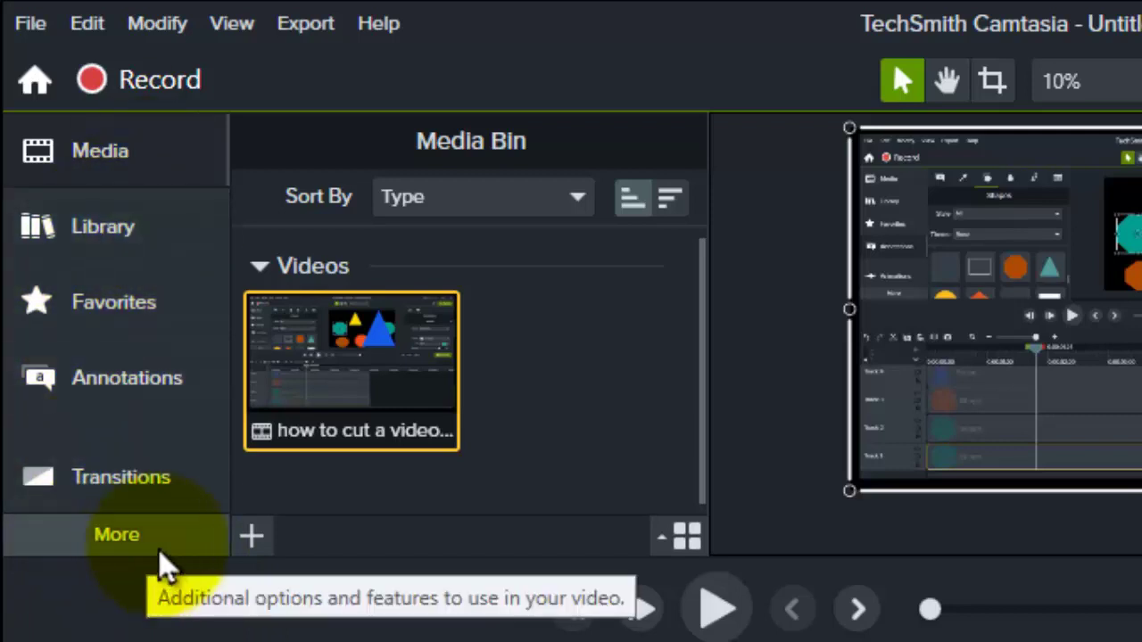
# Bring up Visual Effects from More and browse the grid to find Color Adjustment.
pyautogui.click(125, 539)
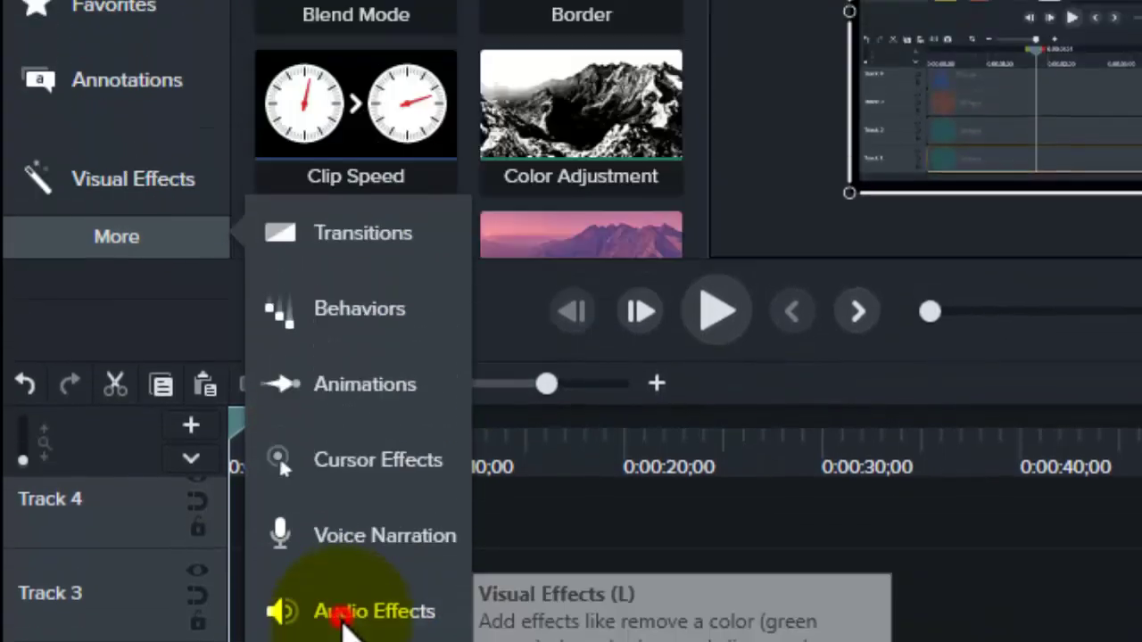
pyautogui.click(350, 440)
pyautogui.scroll(-5, 390, 375)
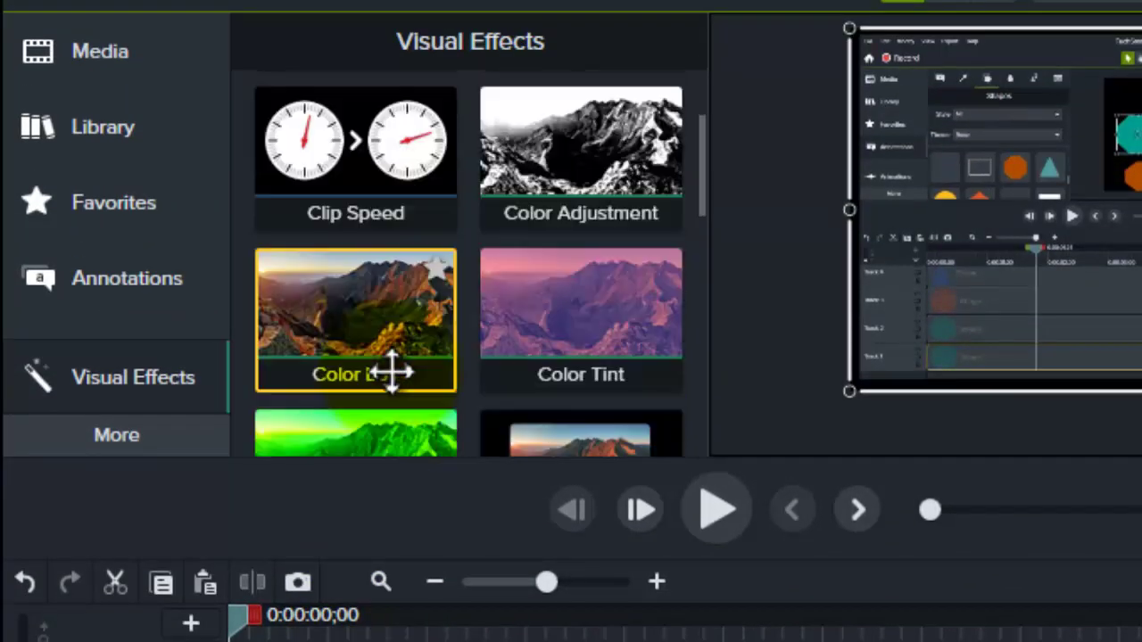
pyautogui.scroll(2, 393, 371)
pyautogui.scroll(1, 393, 371)
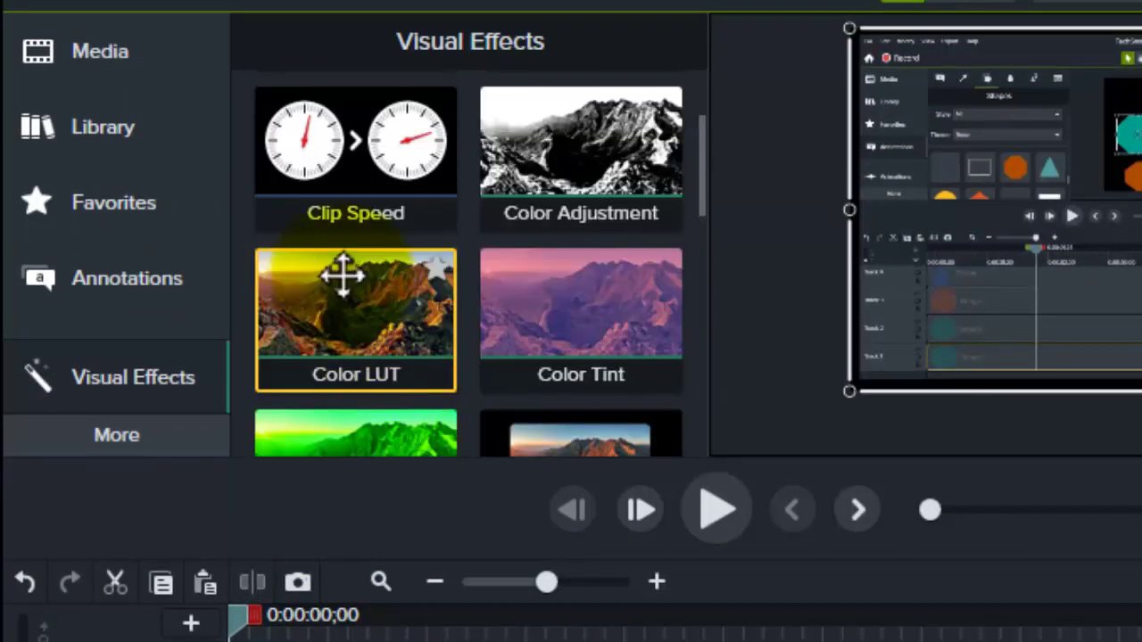
pyautogui.scroll(-4, 364, 243)
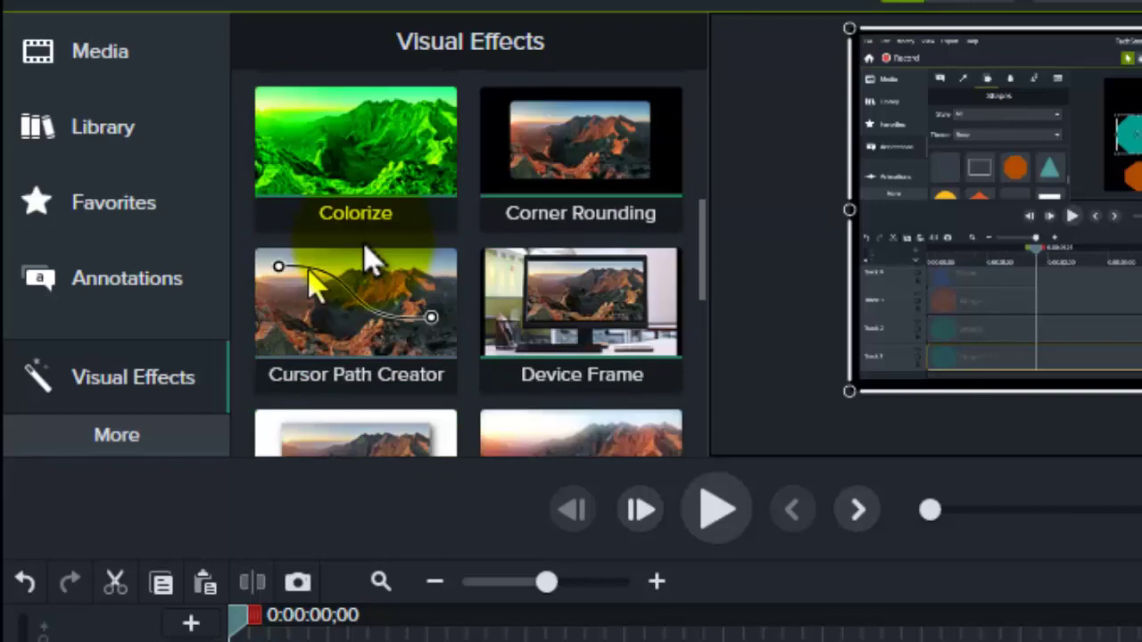
pyautogui.scroll(3, 364, 243)
pyautogui.scroll(2, 363, 242)
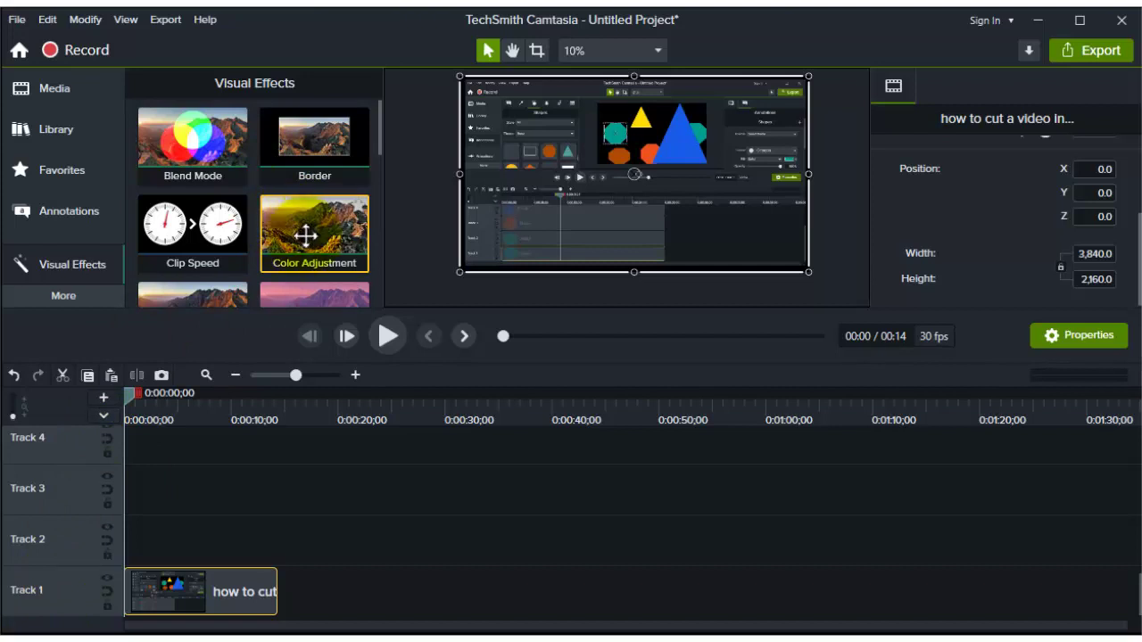
# Drop Color Adjustment onto the Track 1 clip and reveal its brightness, contrast and saturation sliders.
pyautogui.moveTo(303, 232); pyautogui.dragTo(201, 571)
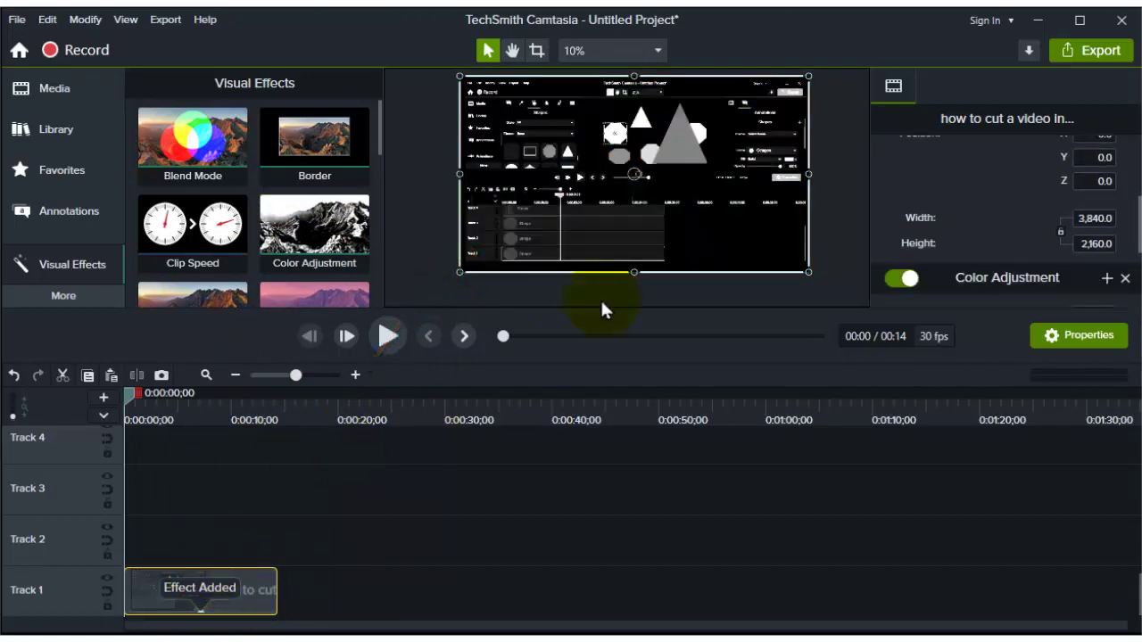
pyautogui.scroll(3, 981, 182)
pyautogui.scroll(-5, 978, 173)
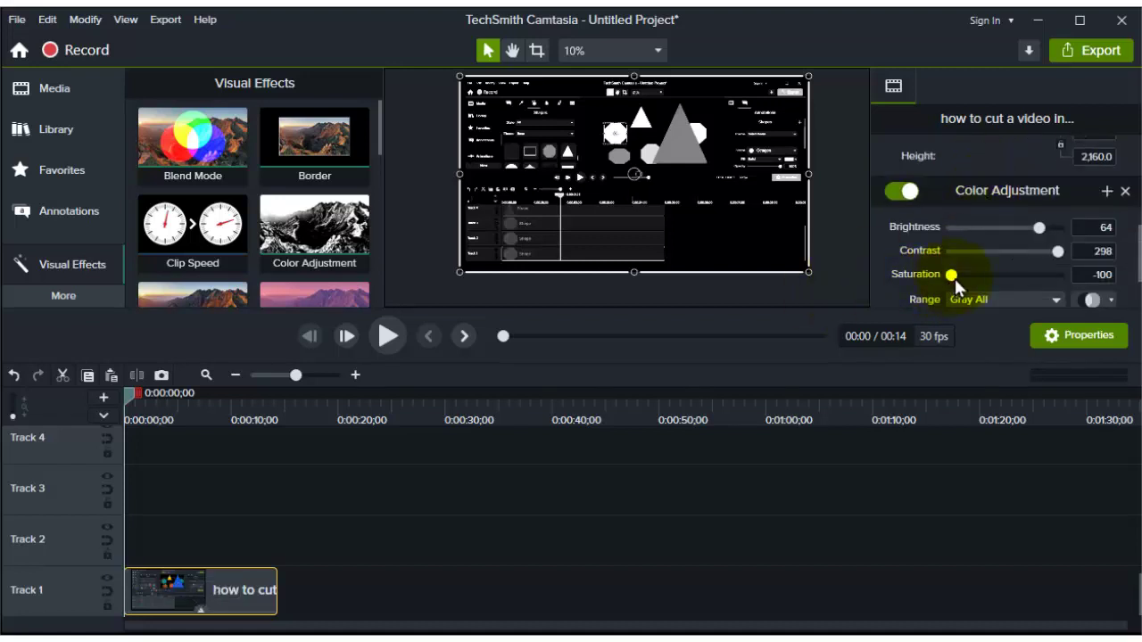
# Raise saturation from -100 to 3 to bring color back into the clip.
pyautogui.moveTo(955, 278); pyautogui.dragTo(966, 281)
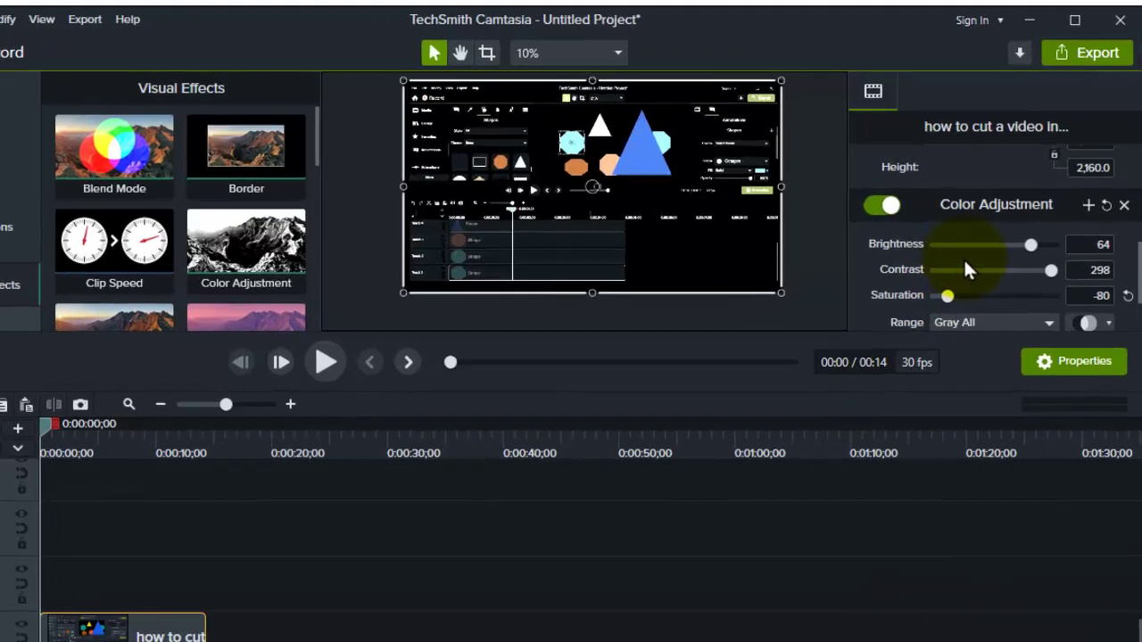
pyautogui.scroll(3, 965, 268)
pyautogui.scroll(-5, 1008, 201)
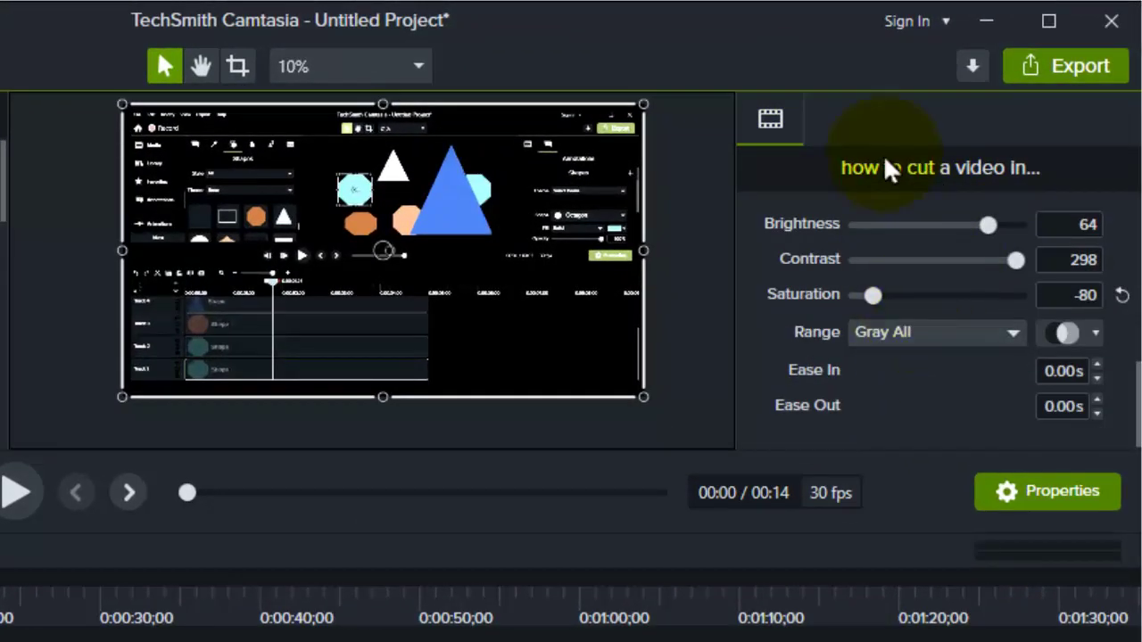
pyautogui.scroll(3, 892, 197)
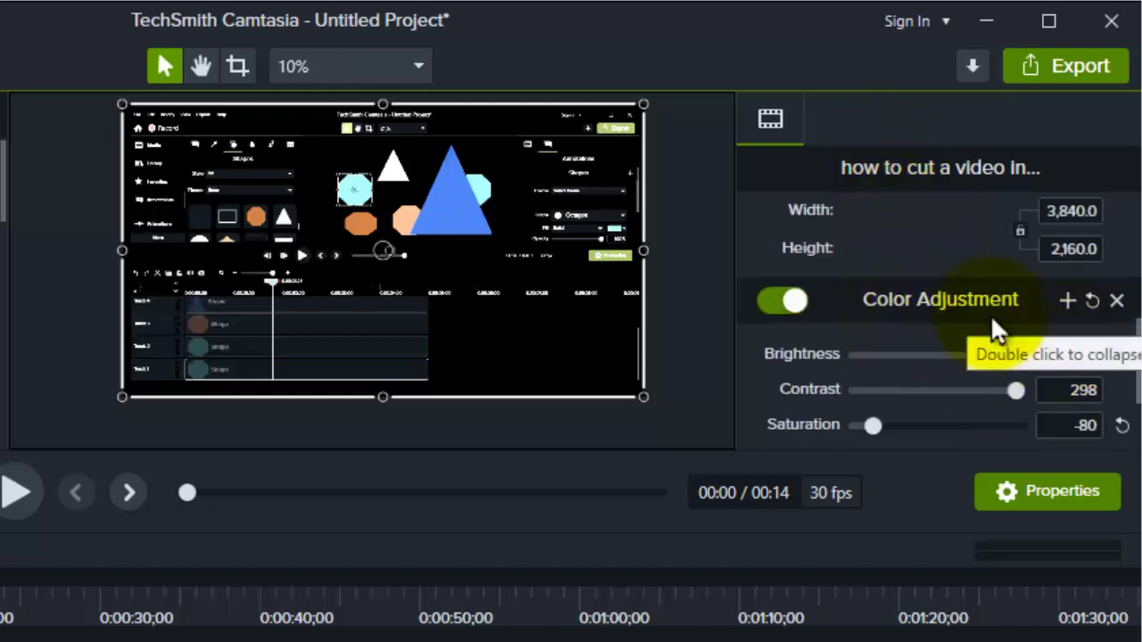
pyautogui.scroll(-3, 922, 401)
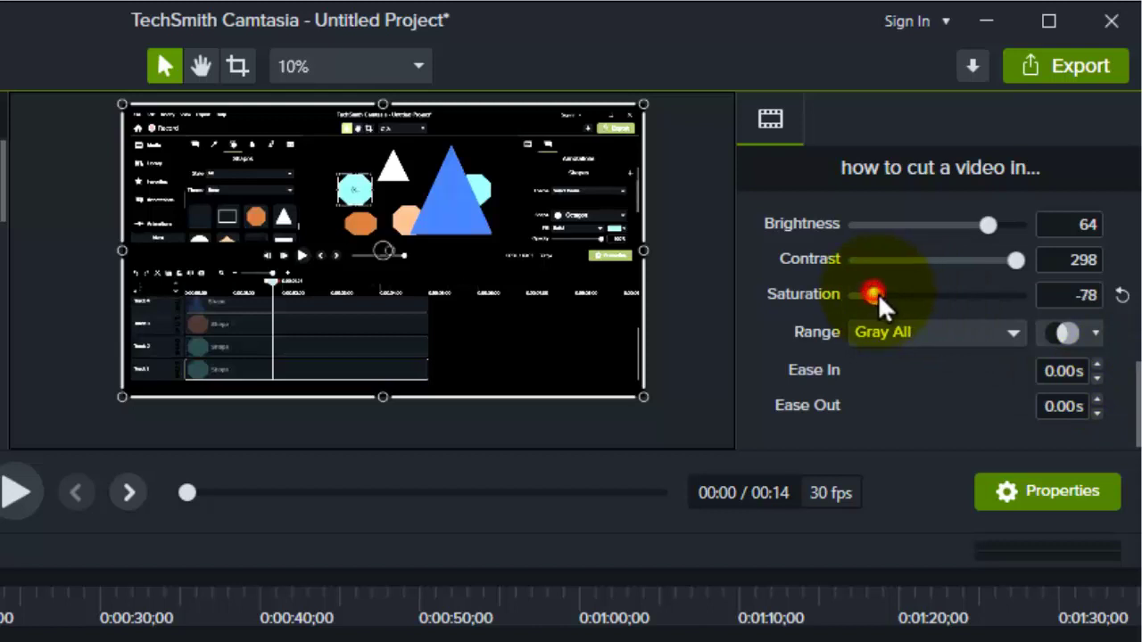
pyautogui.moveTo(873, 294); pyautogui.dragTo(937, 311)
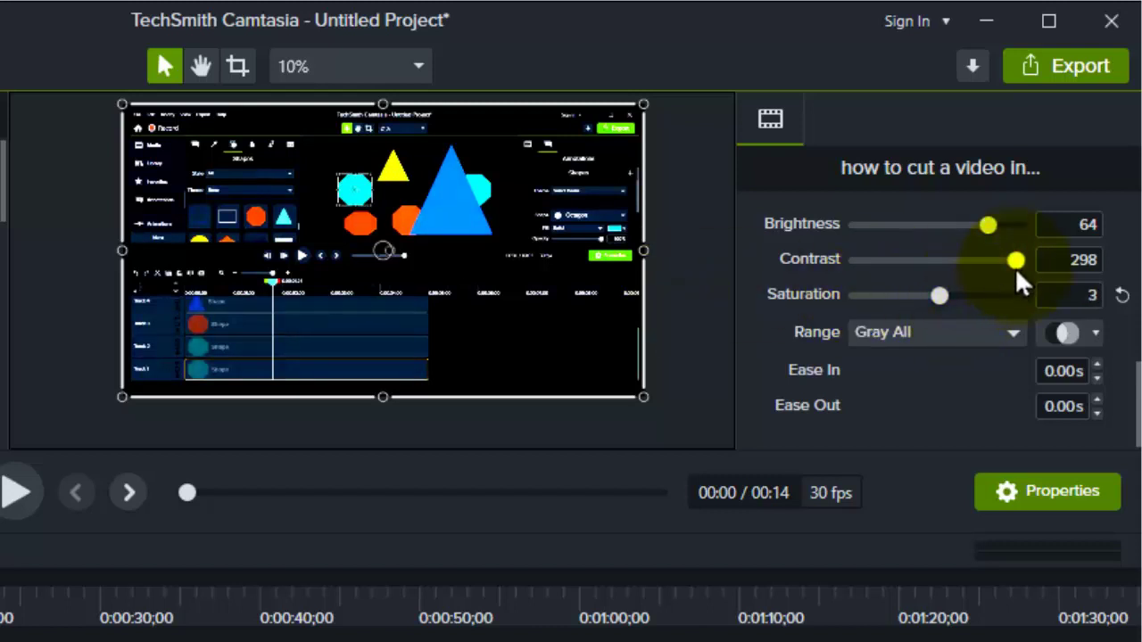
# Reduce contrast from 298 to about 168 and tune brightness to 61.
pyautogui.moveTo(1012, 261); pyautogui.dragTo(968, 261)
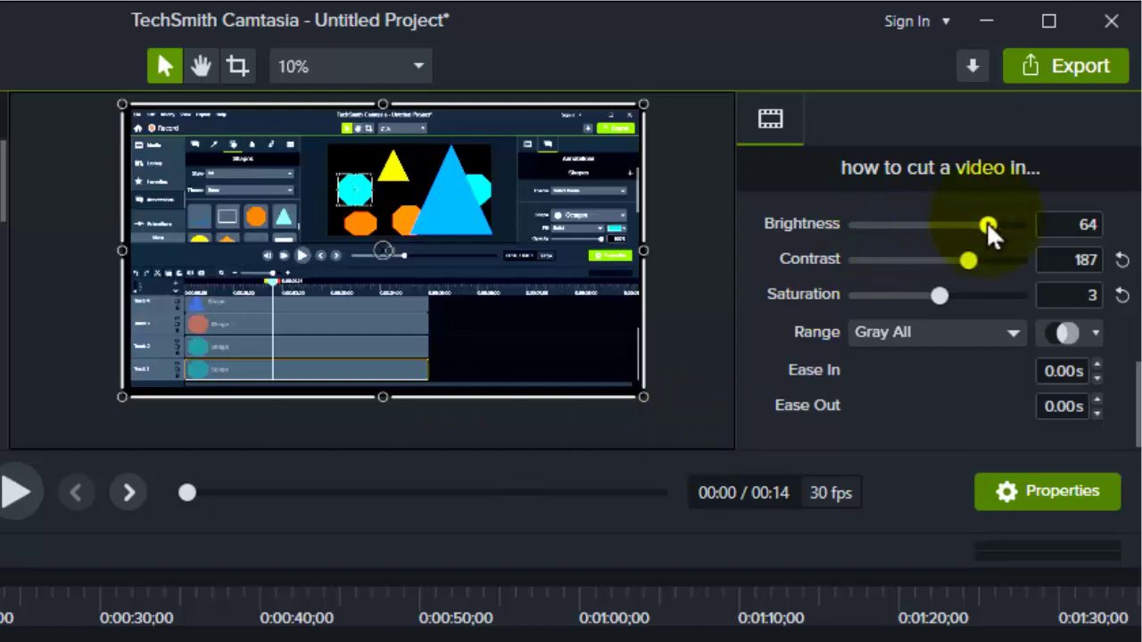
pyautogui.moveTo(987, 224); pyautogui.dragTo(947, 271)
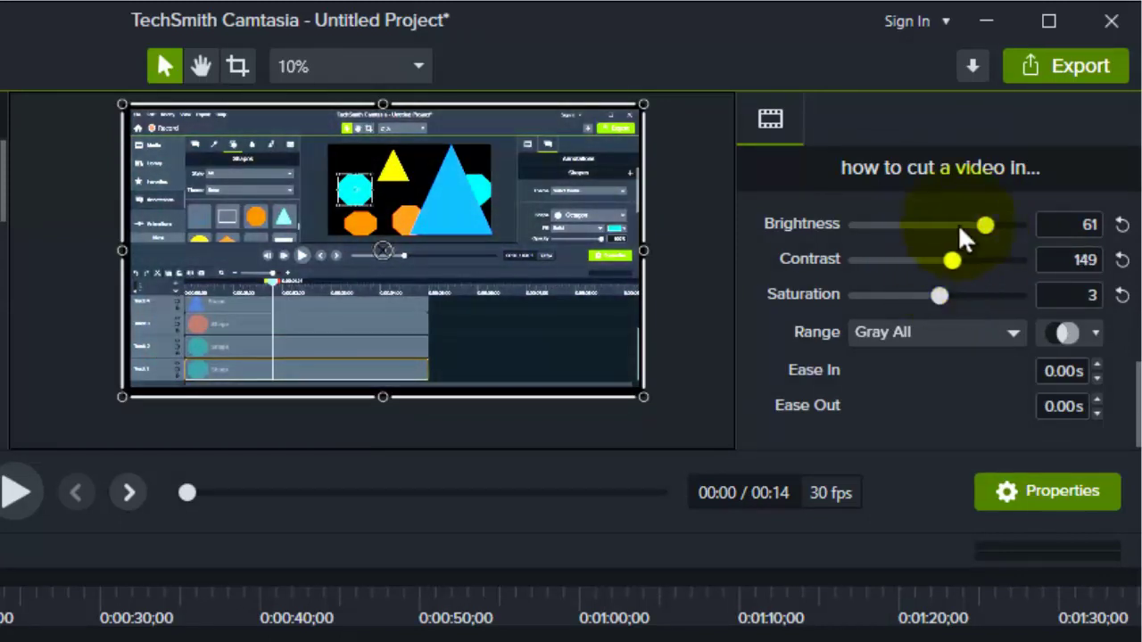
pyautogui.moveTo(983, 227)
pyautogui.mouseDown()
pyautogui.moveTo(992, 232)
pyautogui.moveTo(959, 236)
pyautogui.moveTo(985, 241)
pyautogui.mouseUp()
pyautogui.moveTo(995, 228); pyautogui.dragTo(956, 274)
# Switch the Color Adjustment effect off and on repeatedly for a before/after comparison.
pyautogui.scroll(2, 395, 186)
pyautogui.scroll(-2, 395, 187)
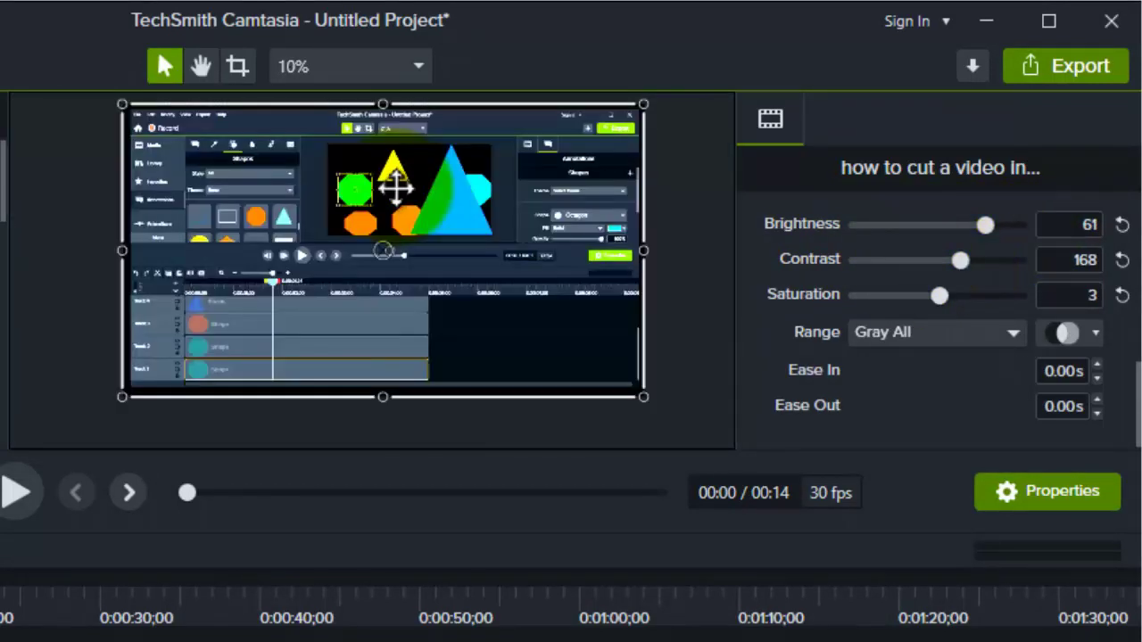
pyautogui.scroll(3, 772, 211)
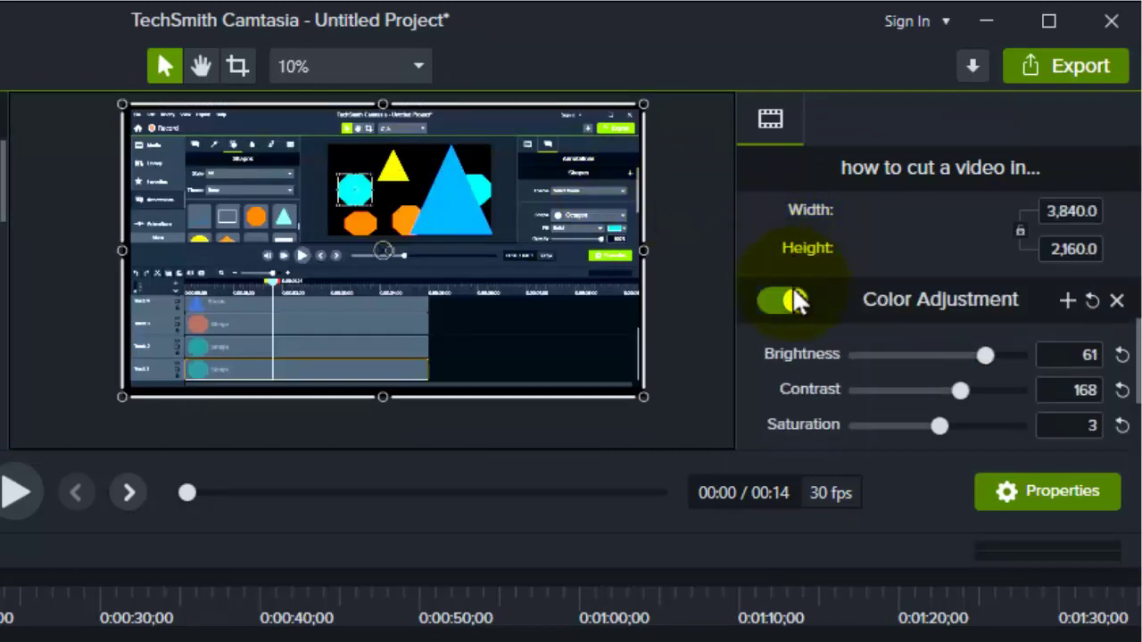
pyautogui.click(790, 303)
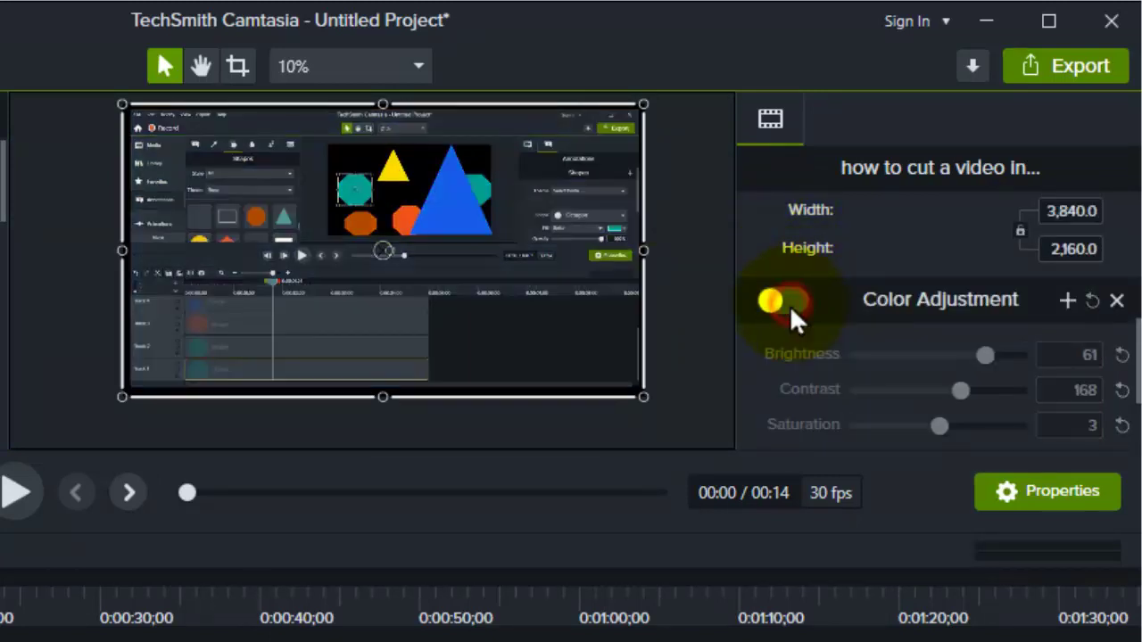
pyautogui.click(790, 303)
pyautogui.click(789, 303)
pyautogui.click(789, 303)
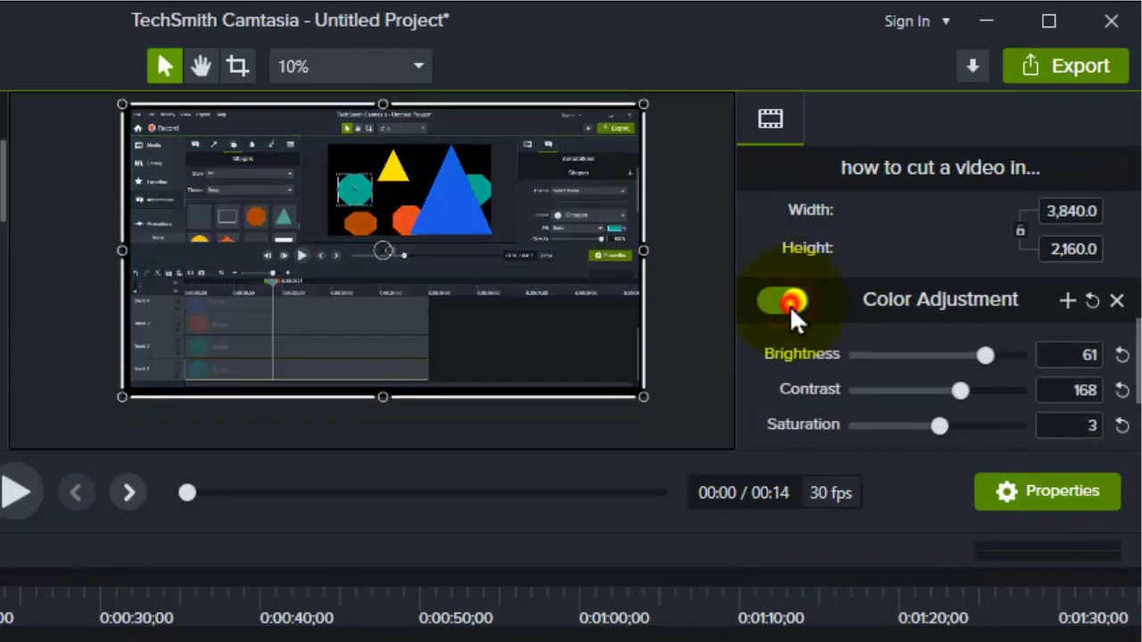
pyautogui.click(790, 303)
pyautogui.click(790, 303)
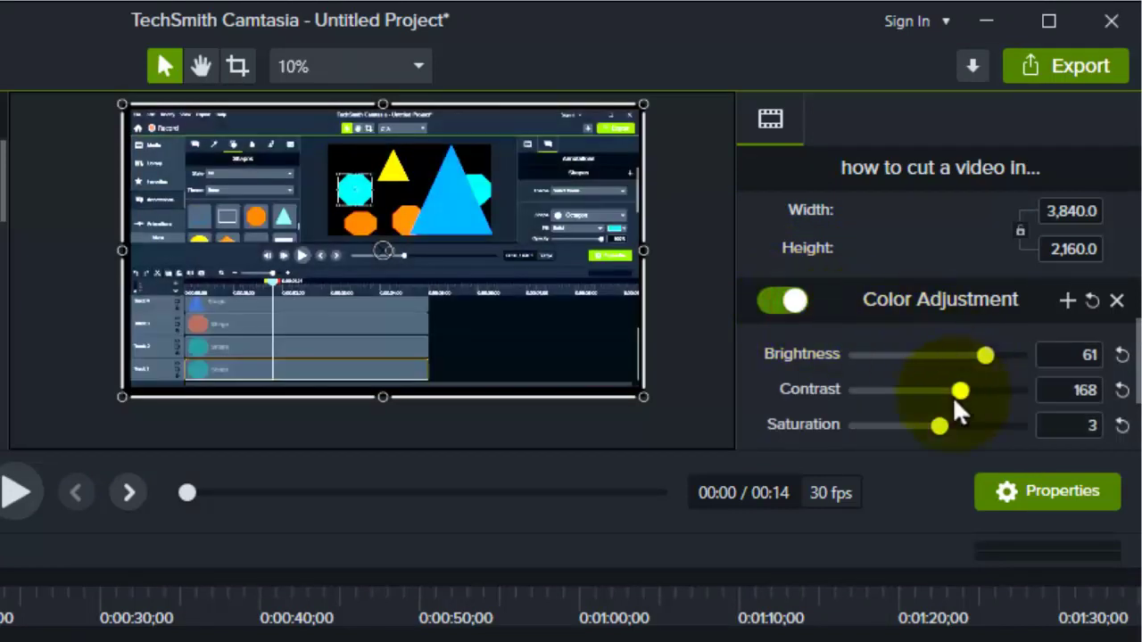
# Lower contrast to 144 and saturation to -39, then compare with the effect off and on.
pyautogui.moveTo(952, 396); pyautogui.dragTo(905, 425)
pyautogui.click(369, 192)
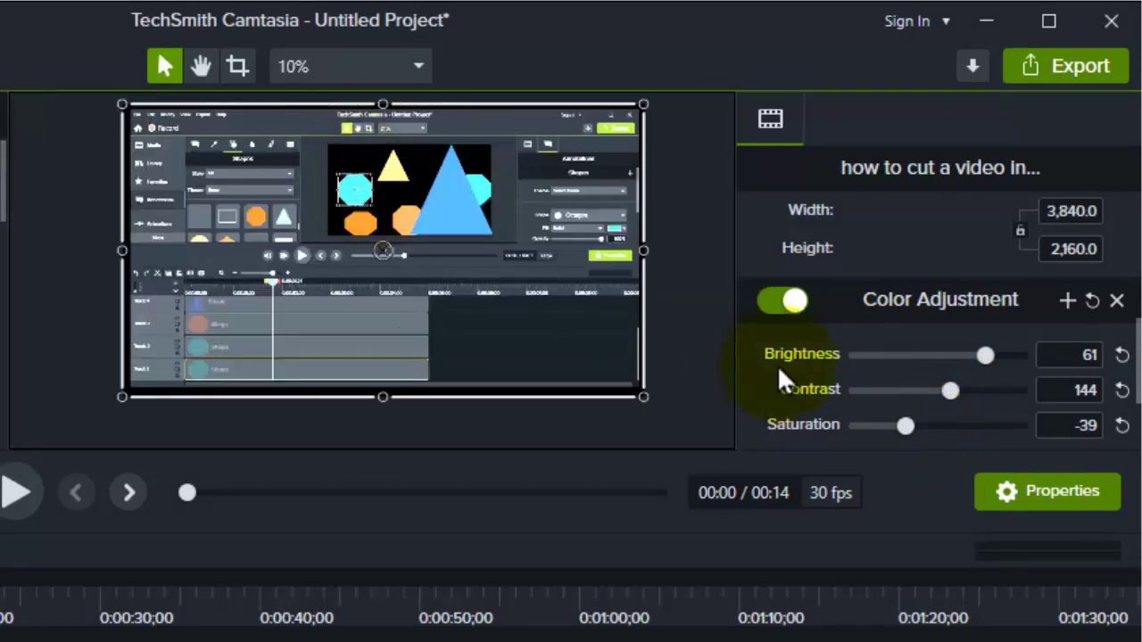
pyautogui.click(790, 300)
pyautogui.click(790, 300)
pyautogui.click(790, 299)
pyautogui.click(791, 300)
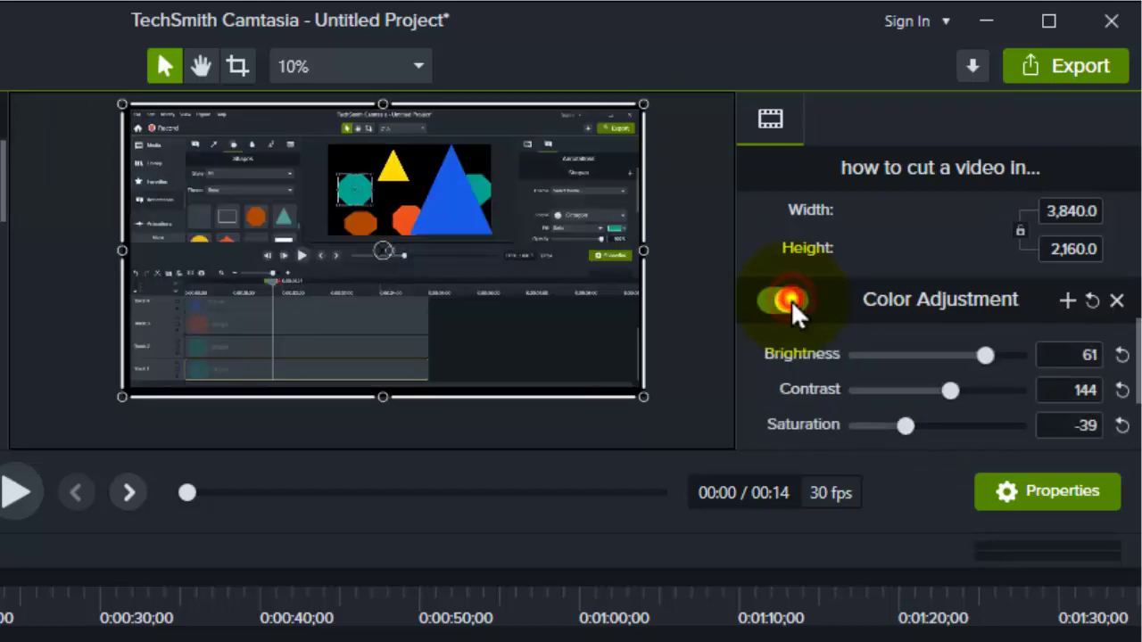
pyautogui.click(791, 300)
pyautogui.click(791, 300)
pyautogui.click(784, 302)
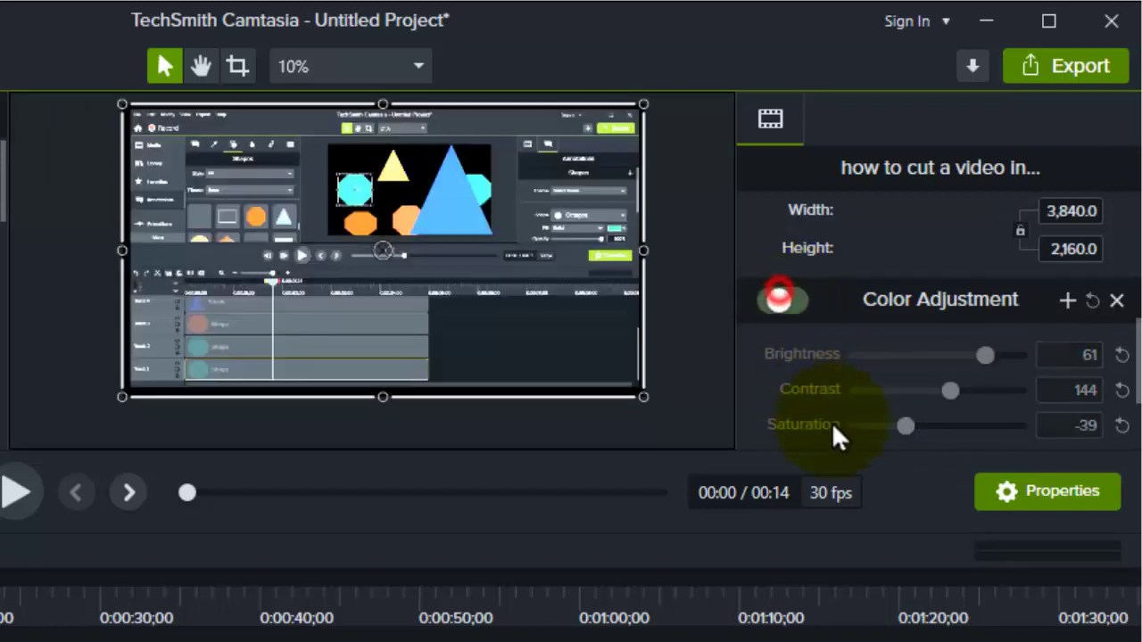
# Set saturation -29, contrast 138 and brightness 54, compare off/on, leaving the effect on.
pyautogui.moveTo(906, 427)
pyautogui.mouseDown()
pyautogui.moveTo(924, 424)
pyautogui.moveTo(913, 424)
pyautogui.mouseUp()
pyautogui.moveTo(950, 389)
pyautogui.mouseDown()
pyautogui.moveTo(936, 393)
pyautogui.moveTo(949, 392)
pyautogui.mouseUp()
pyautogui.moveTo(984, 355); pyautogui.dragTo(977, 353)
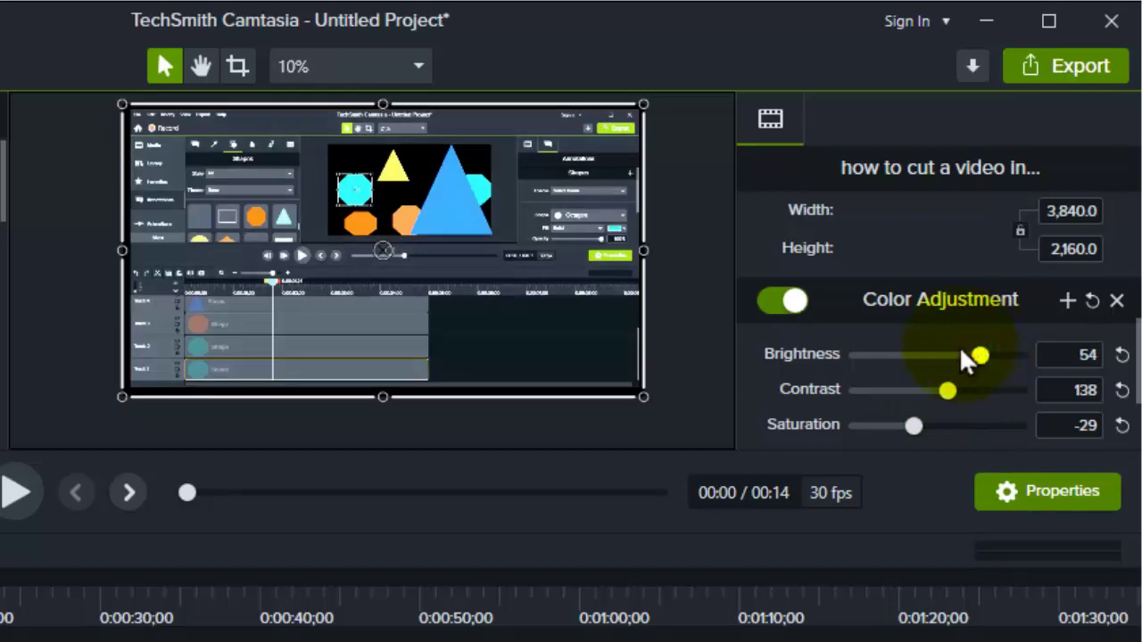
pyautogui.click(776, 300)
pyautogui.click(779, 302)
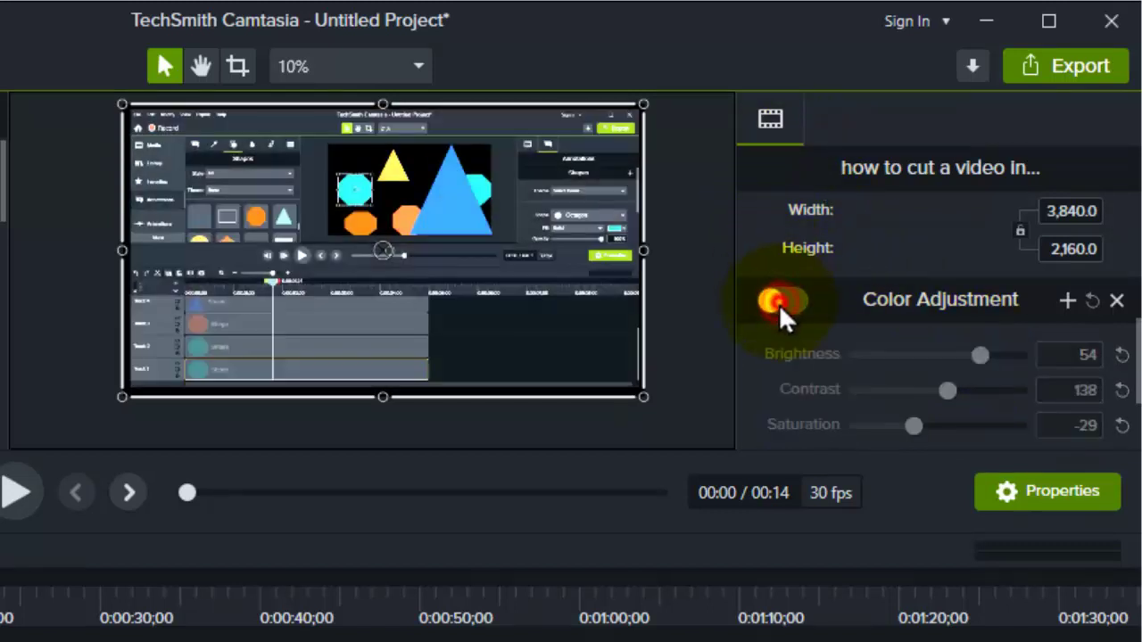
pyautogui.click(779, 304)
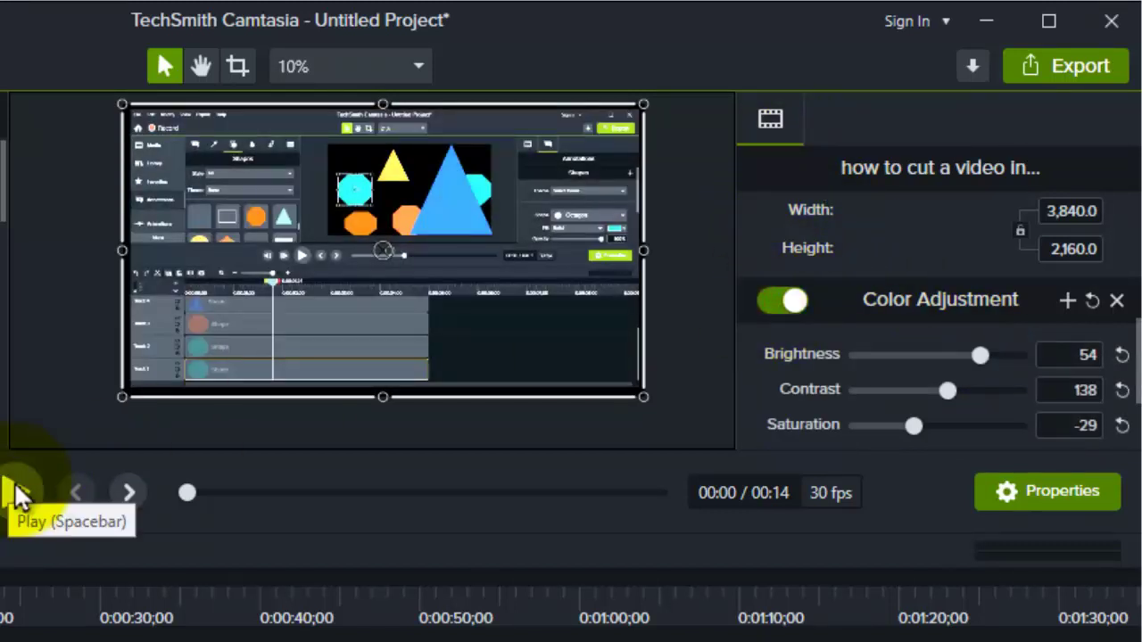